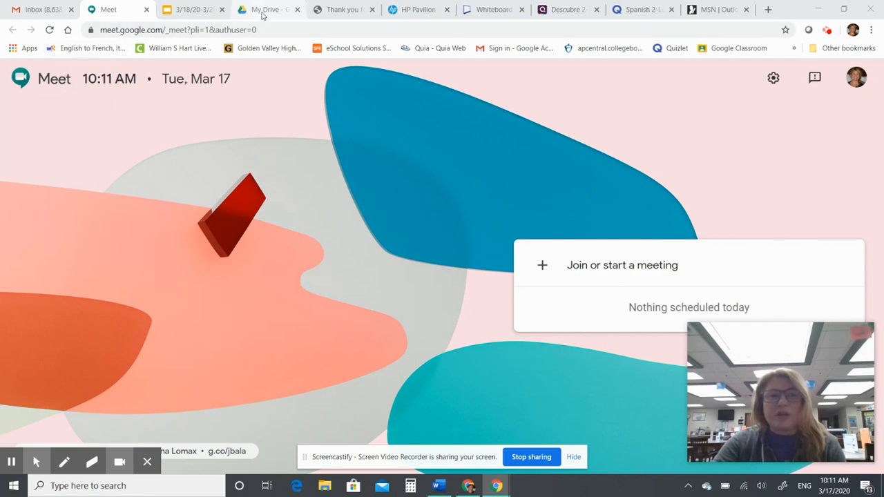
Switch to Google Drive and reorder the Google apps launcher so Meet sits directly beside YouTube
left_click(263, 12)
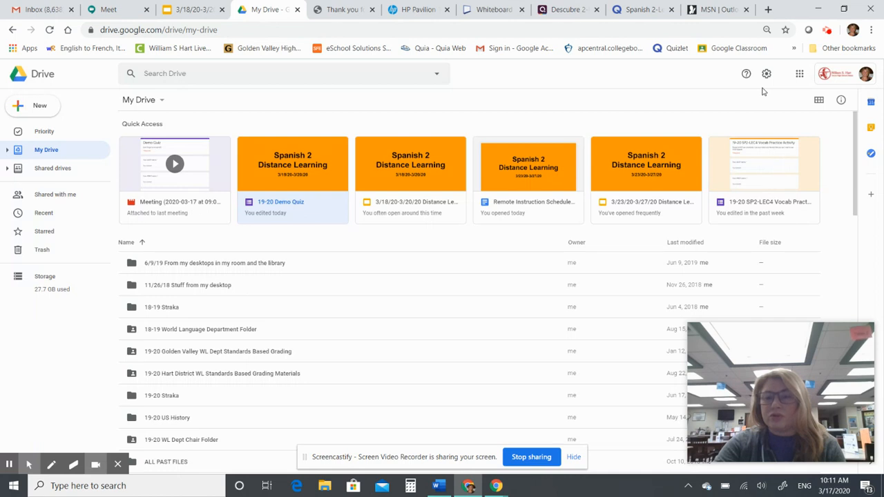
left_click(800, 76)
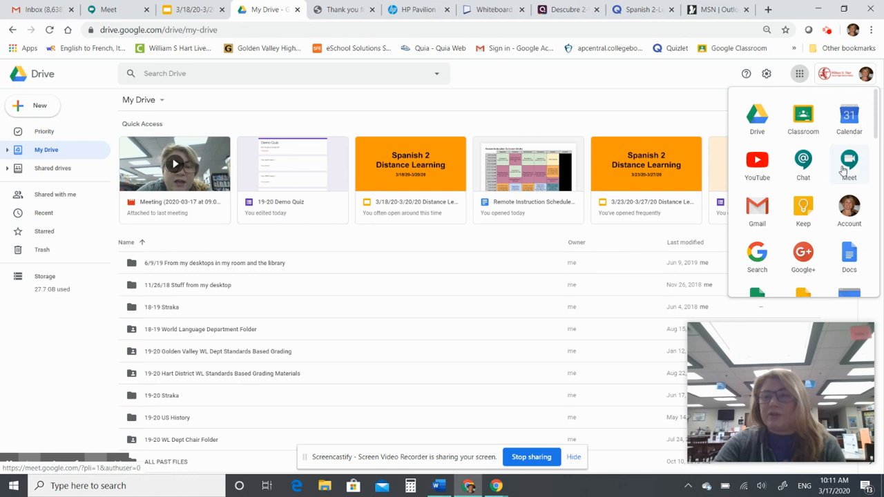
scroll(816, 202, "down", 5)
scroll(816, 201, "up", 5)
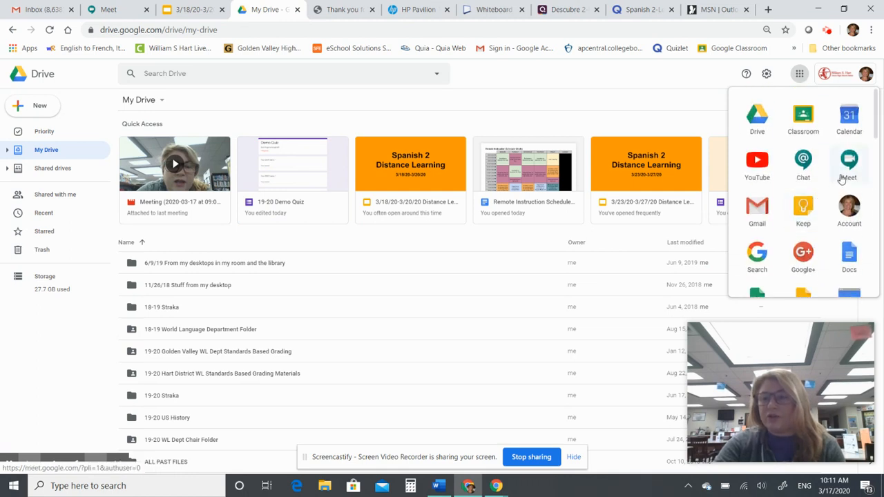
left_click_drag(842, 179, 801, 166)
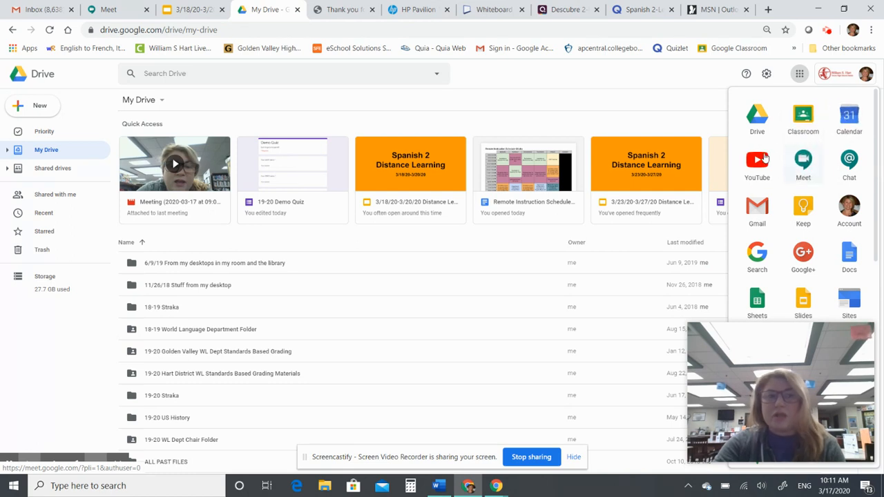
Start and join a Meet meeting with the nickname "practice", allowing notifications, and dismiss the dialog for adding others
left_click(108, 11)
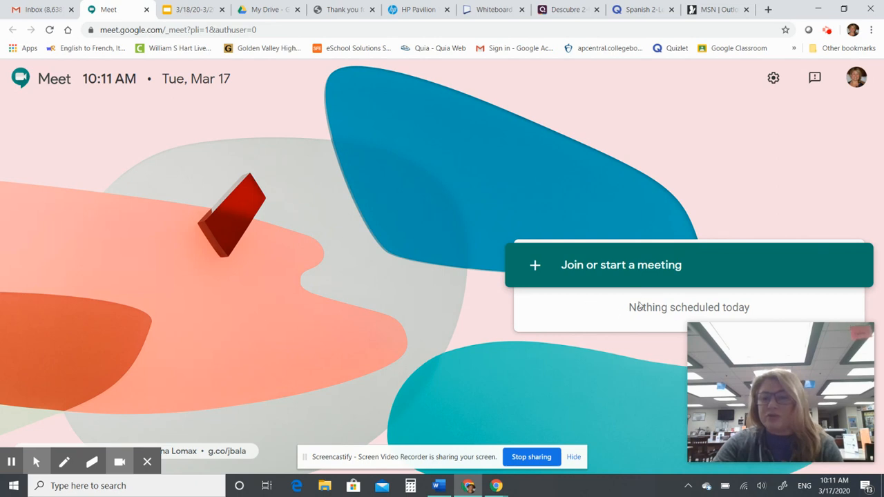
left_click(577, 268)
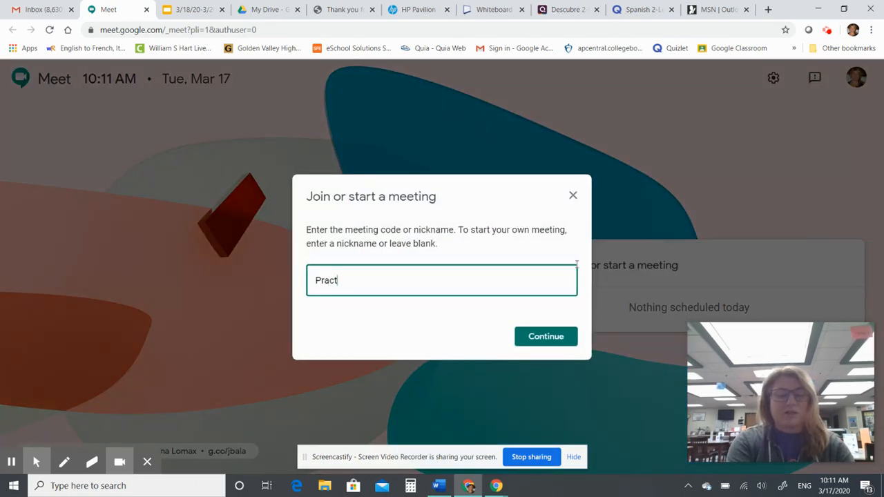
key("Return")
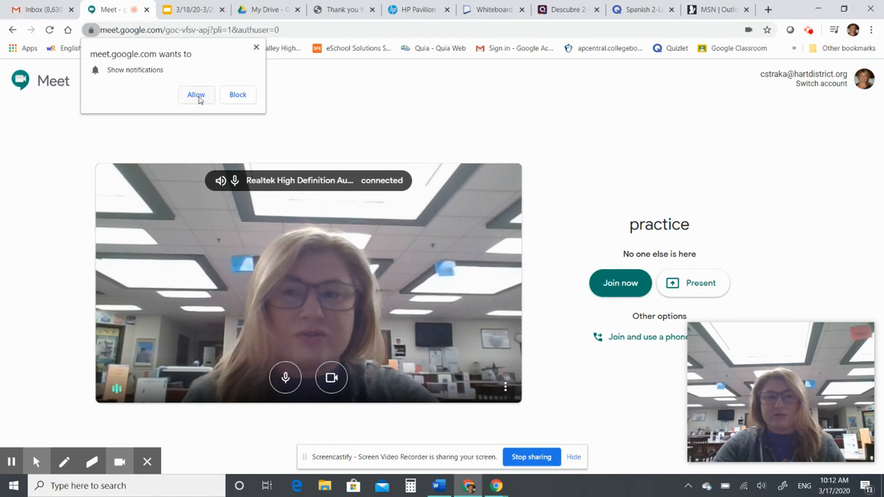
left_click(197, 96)
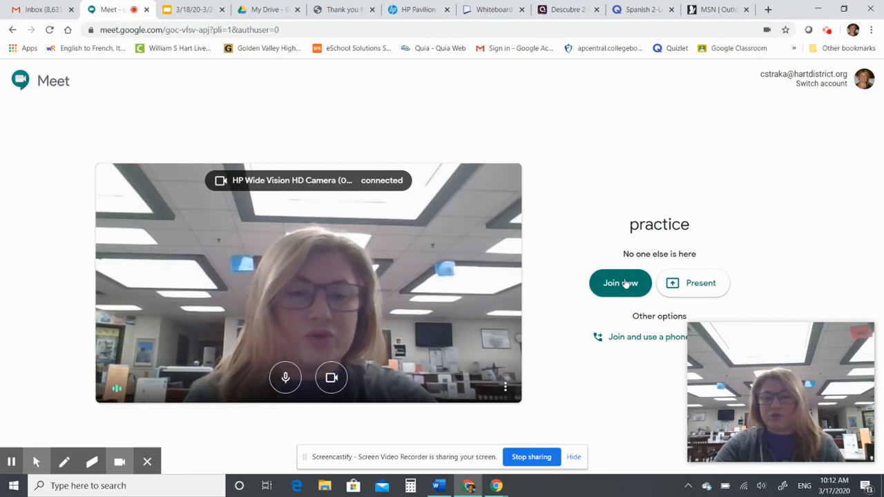
left_click(625, 283)
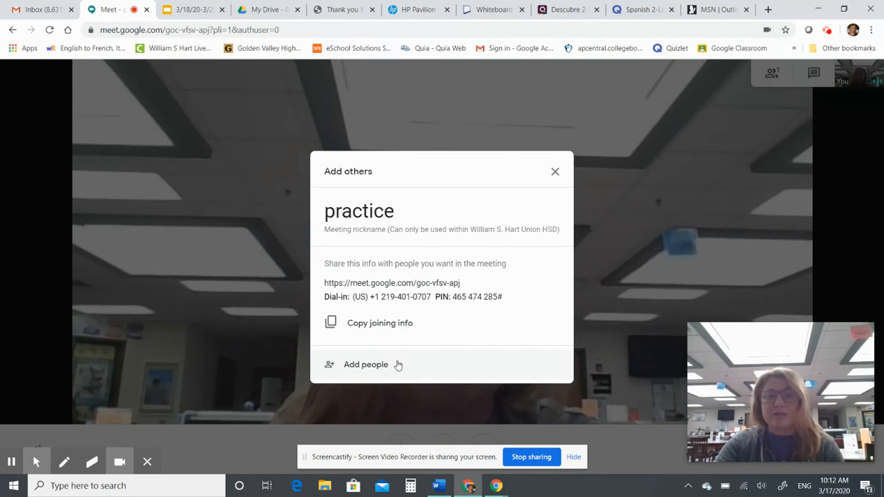
left_click(554, 173)
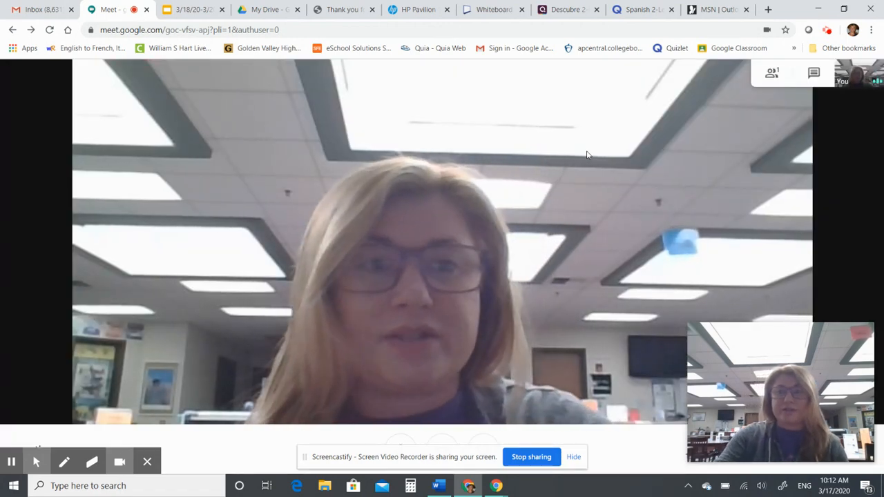
Move the webcam overlay away from the meeting options and hide the screen-sharing notice covering the call controls
left_click_drag(797, 349, 114, 91)
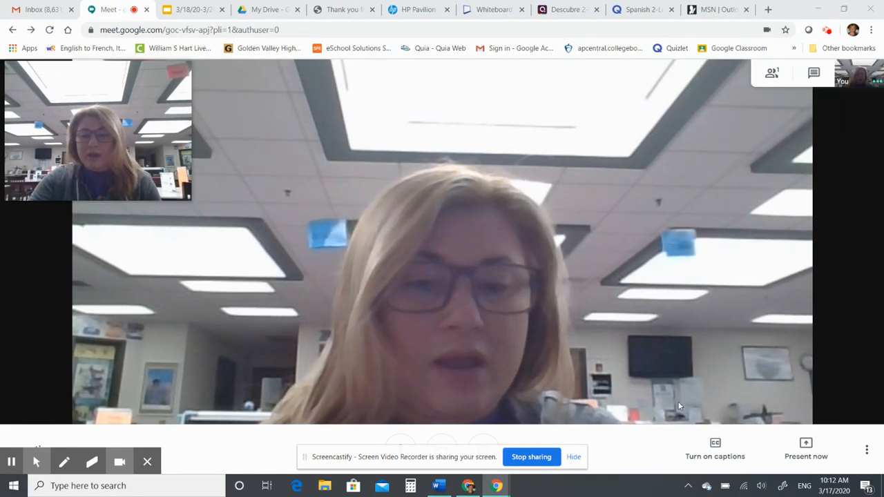
left_click(573, 457)
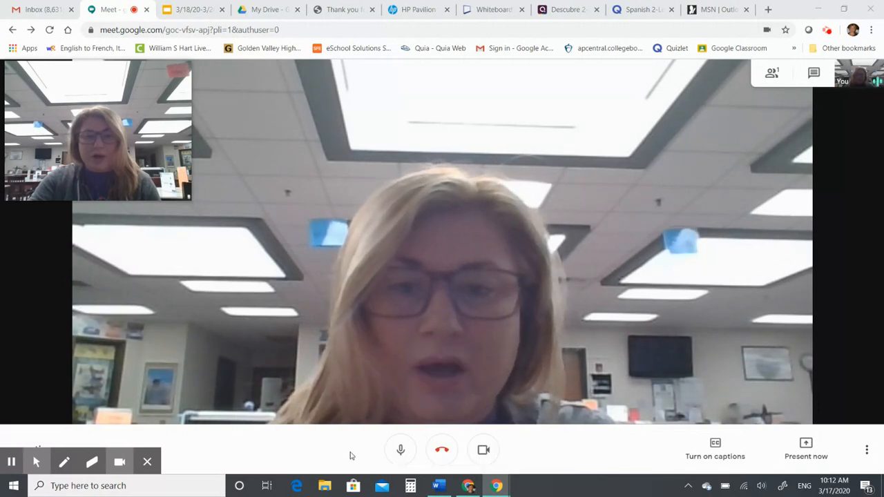
Mute and unmute the microphone, and turn the meeting camera off and back on
left_click(401, 450)
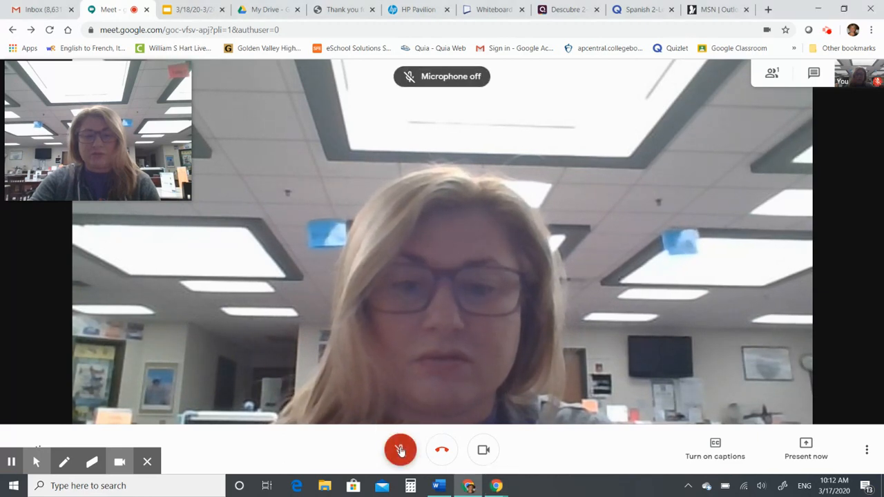
left_click(400, 450)
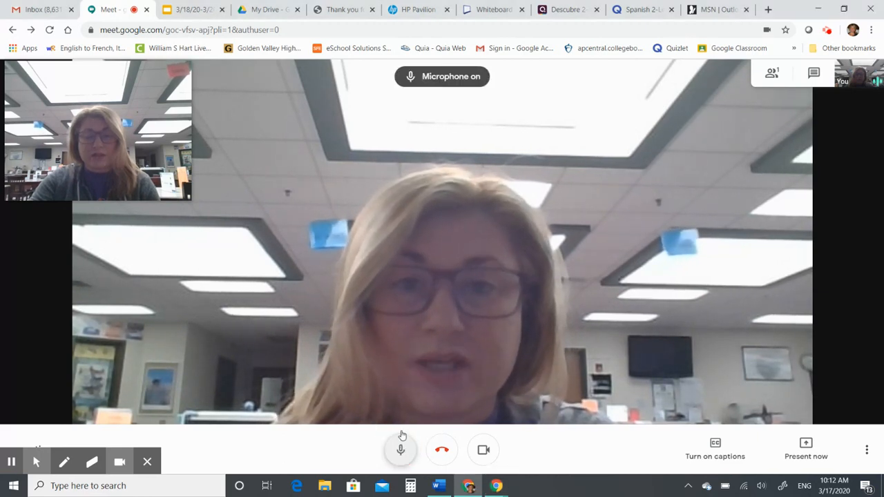
left_click(484, 451)
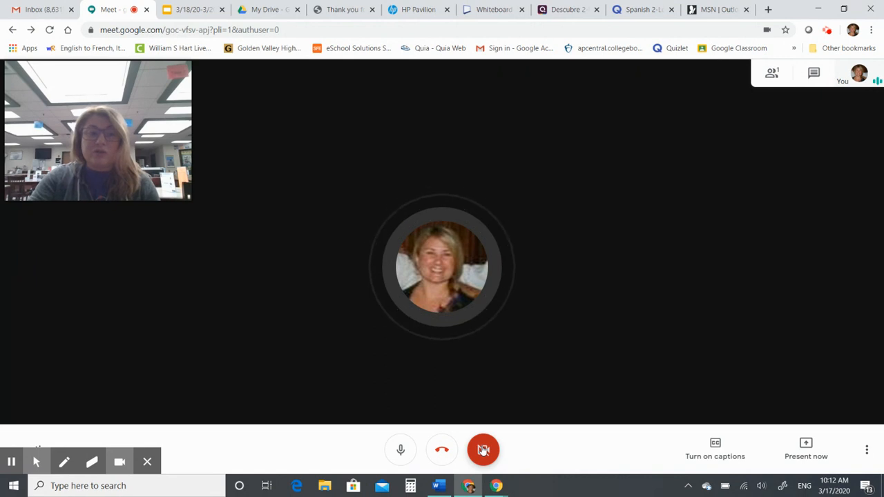
left_click(483, 450)
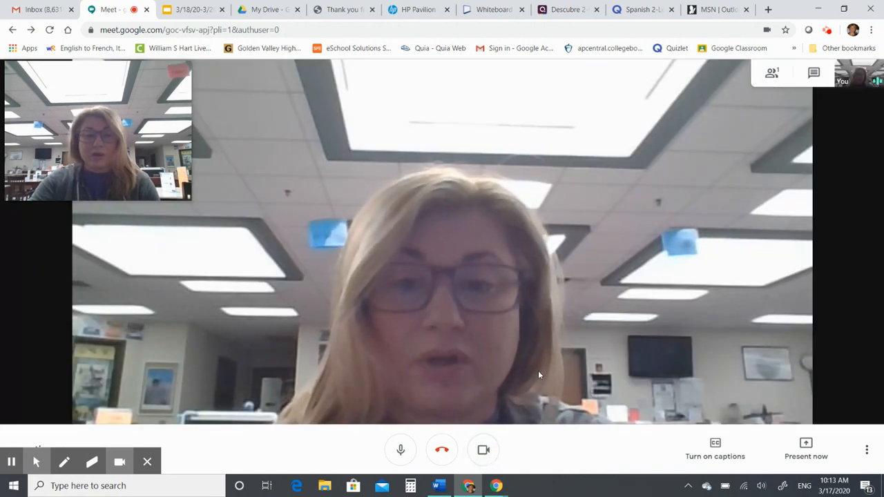
Turn on live captions for the meeting and switch them off again
left_click(714, 446)
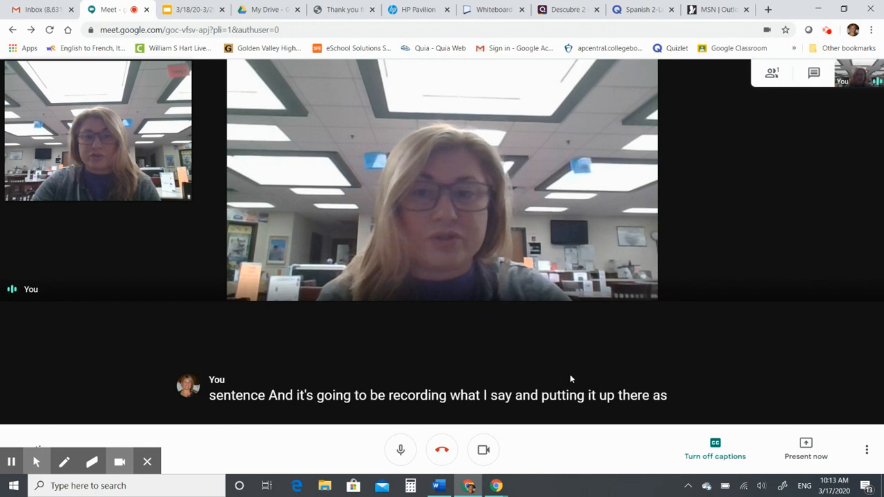
left_click(717, 446)
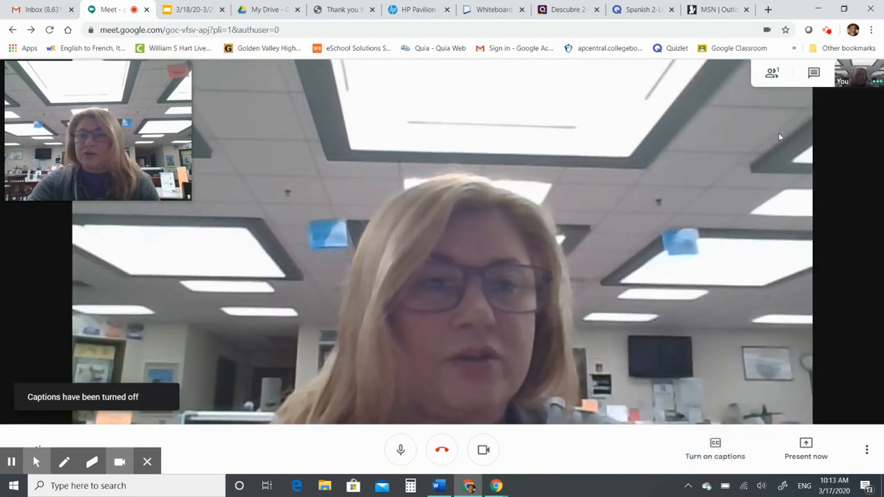
View the participant list, and send the message "Hey everyone! Welcome to my office hours" in the meeting chat
left_click(771, 76)
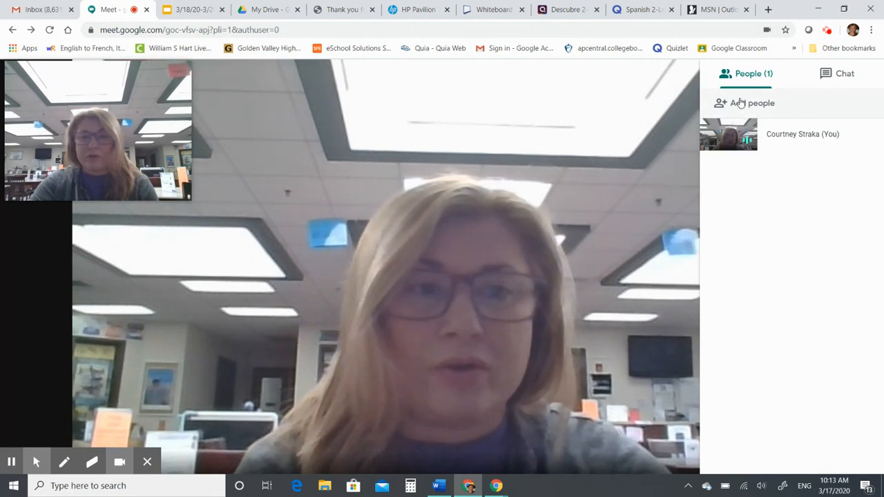
left_click(837, 76)
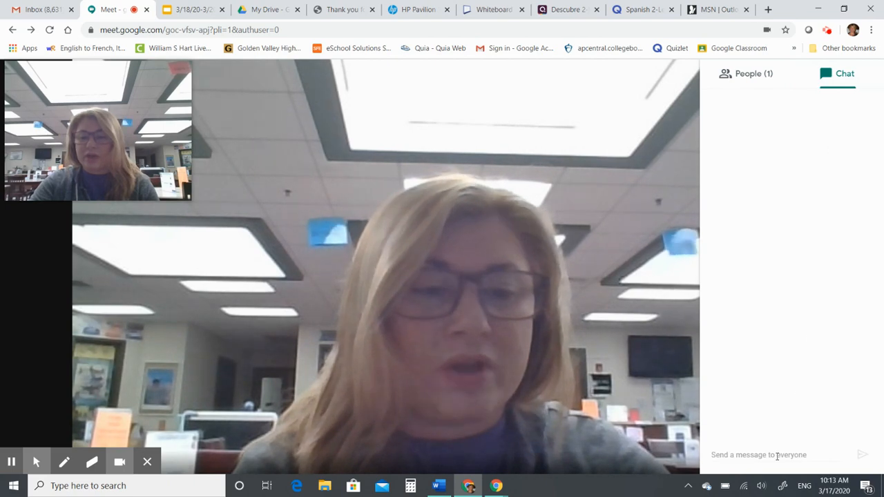
left_click(777, 456)
type("Hey e")
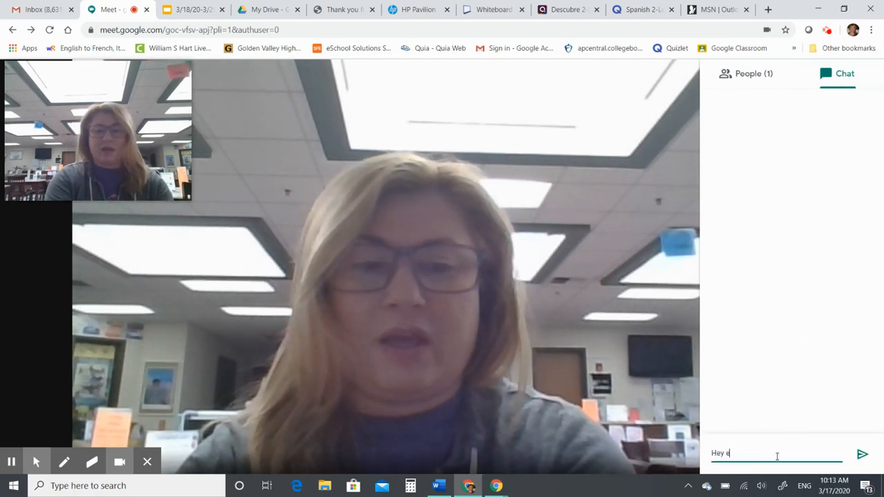
type("veryone!")
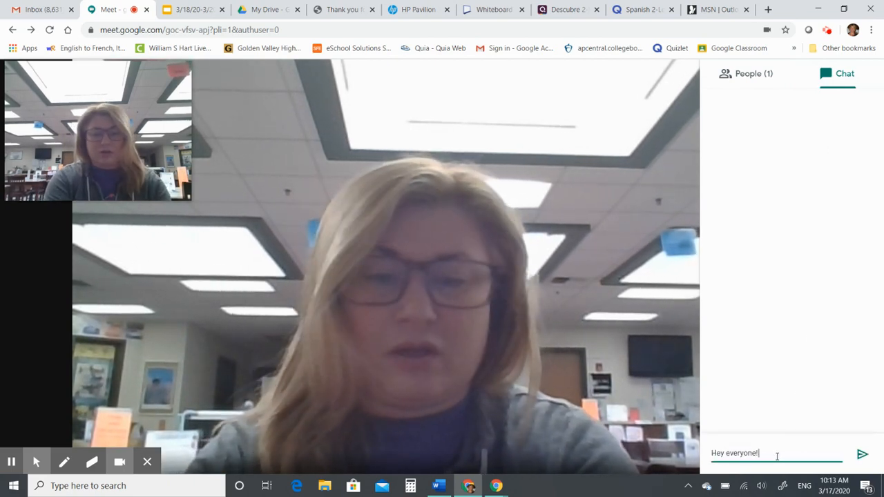
type(" Welcome to")
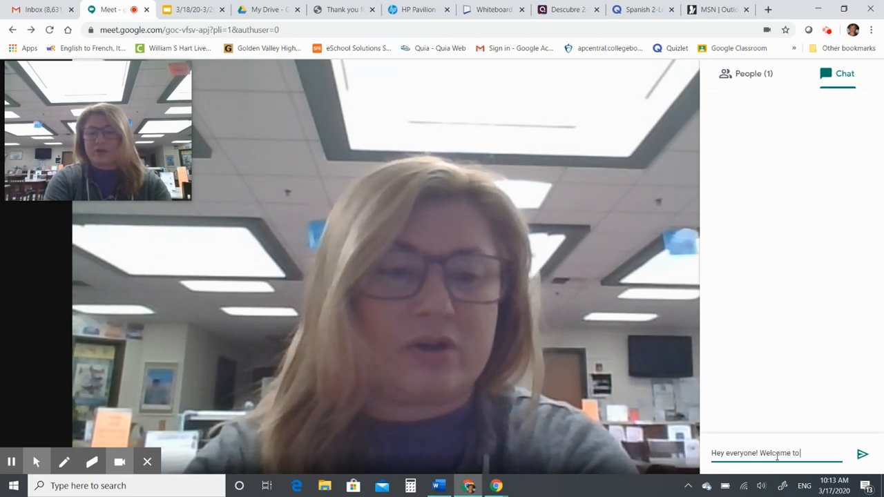
type(" my h")
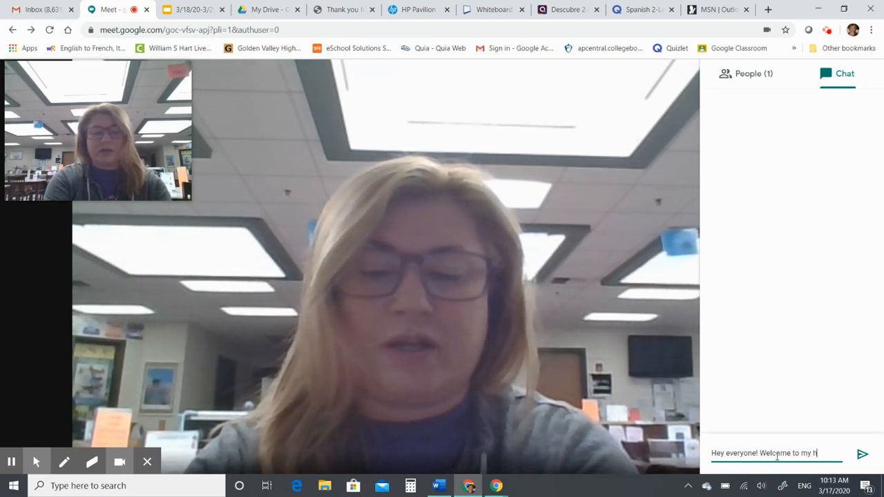
key("BackSpace")
type("office hours")
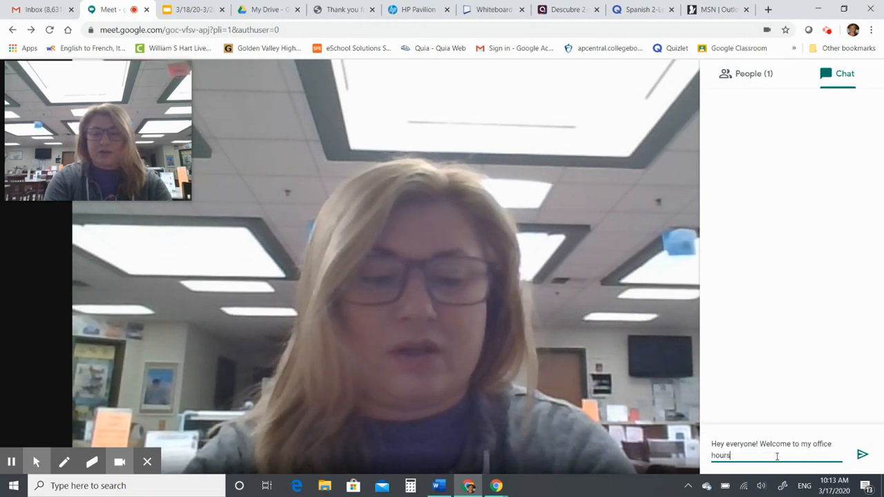
key("Return")
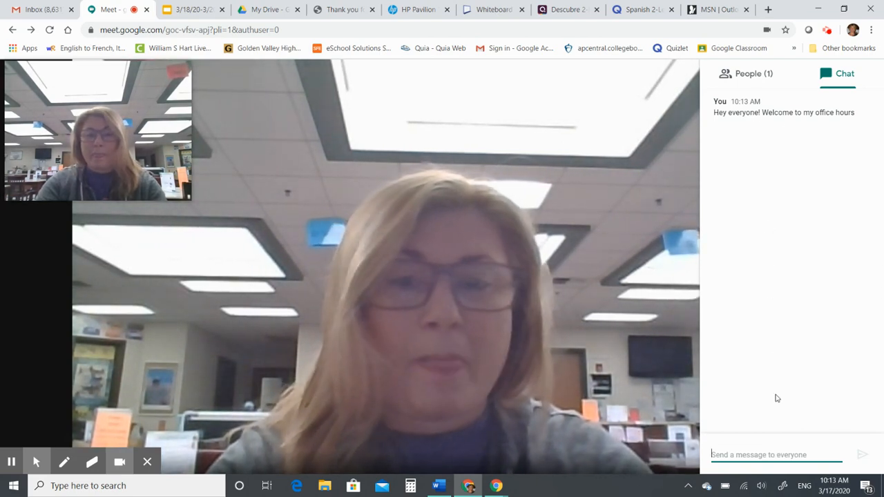
Send the chat message "Please mute your mic and turn up your volume" and close the chat
type("Please mute your mic and tur")
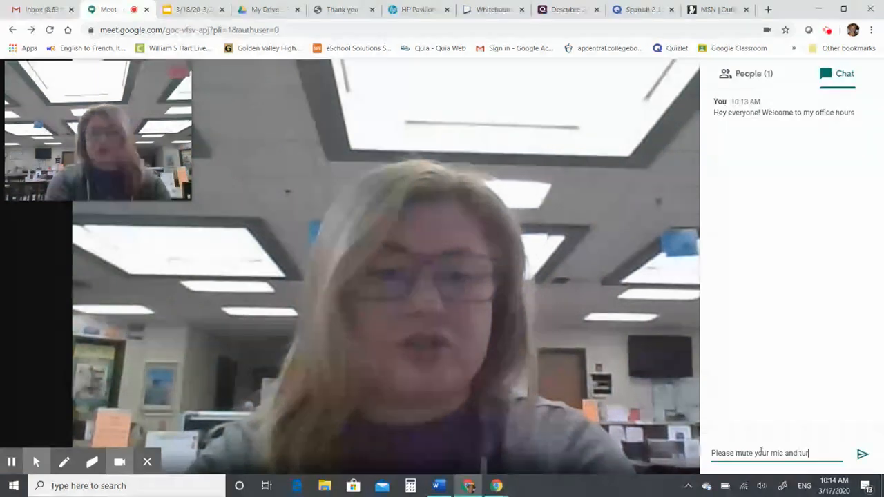
type("n up your volume")
key("Return")
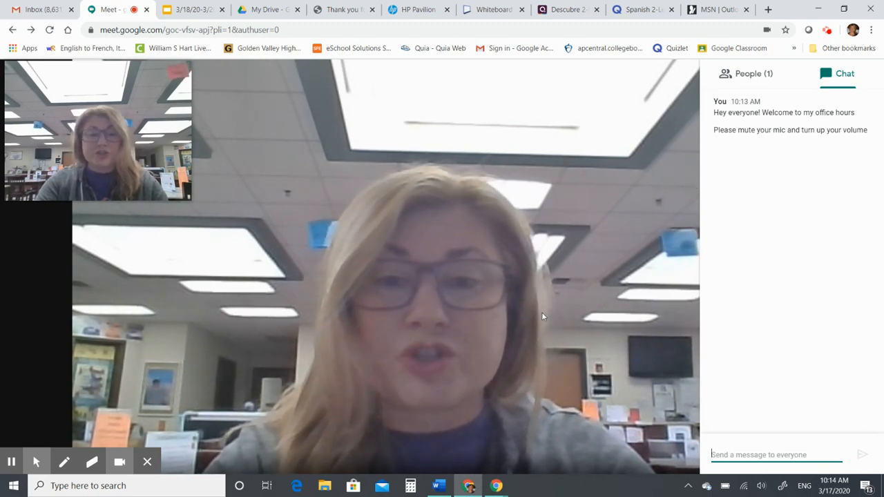
left_click(415, 420)
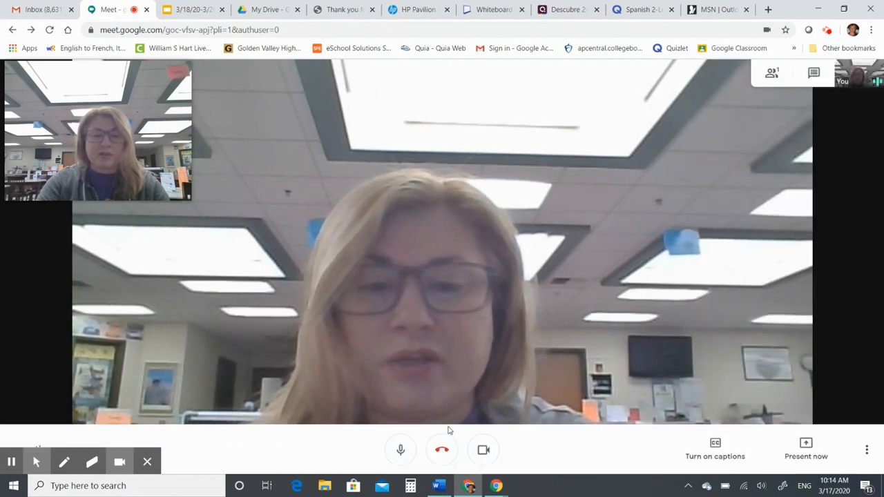
Switch the camera off to show only the profile picture, and restore the video
left_click(483, 450)
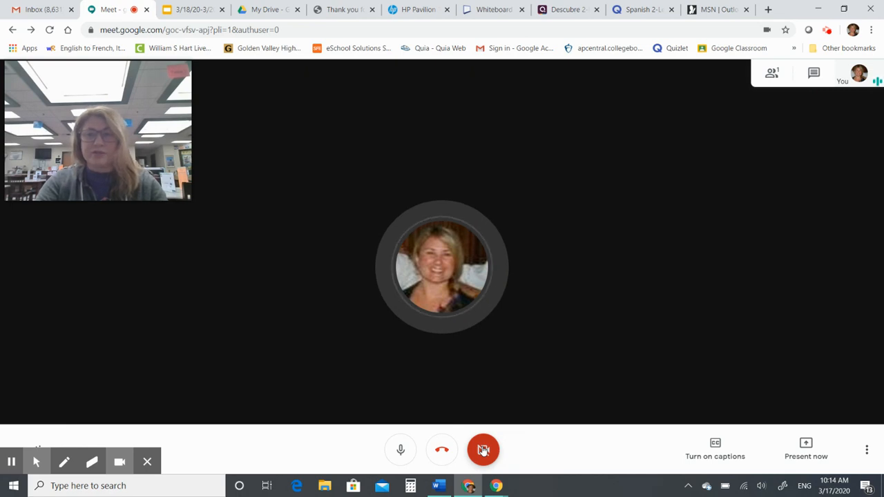
mouse_move(61, 155)
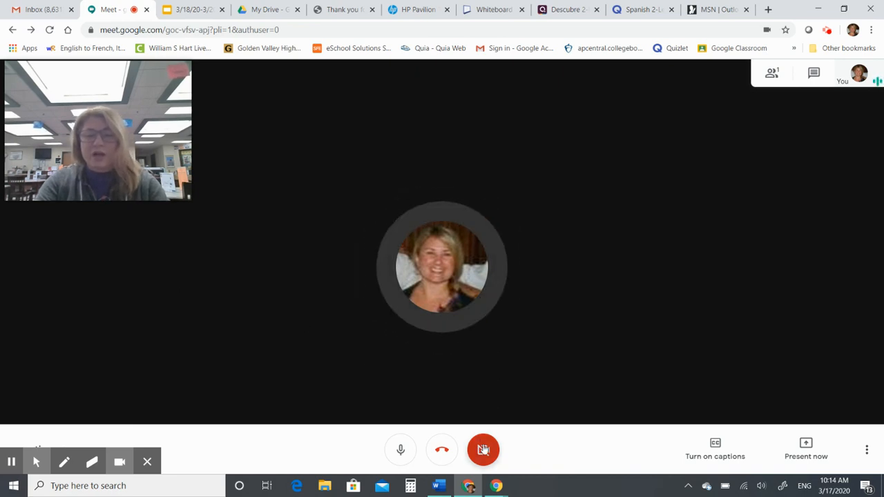
left_click(483, 450)
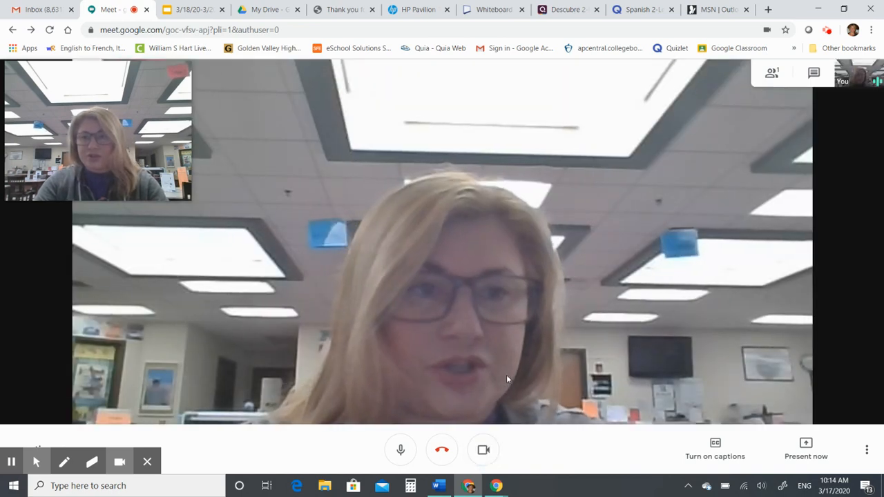
Present the entire screen to everyone in the meeting
left_click(792, 452)
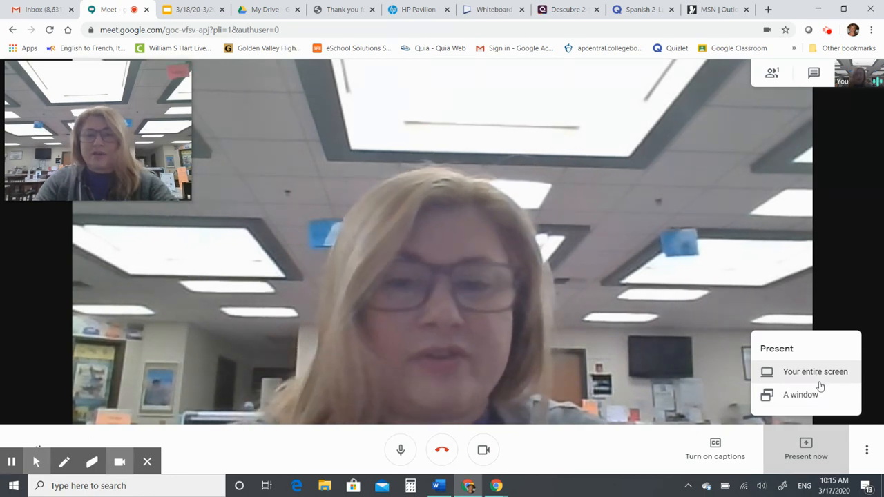
left_click(819, 379)
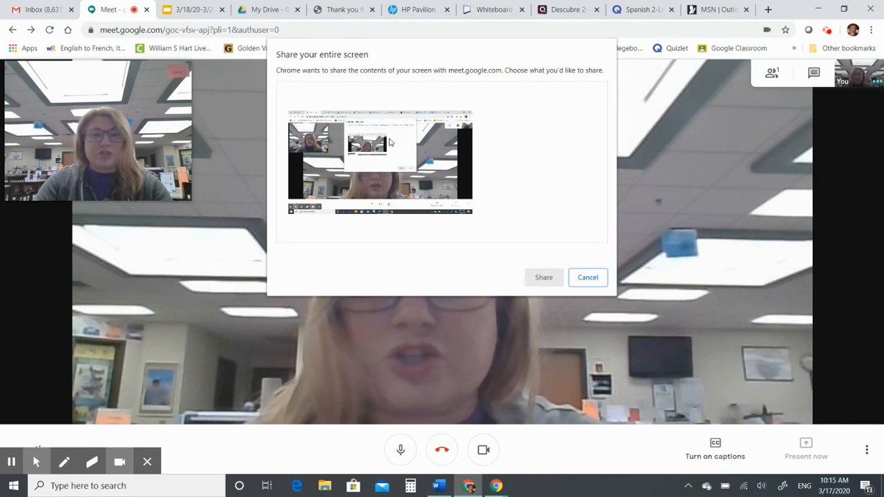
left_click(395, 143)
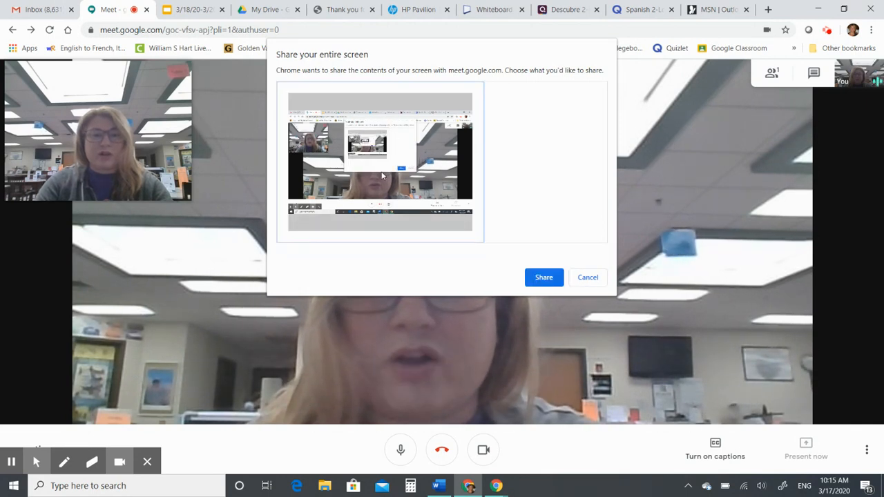
left_click(544, 279)
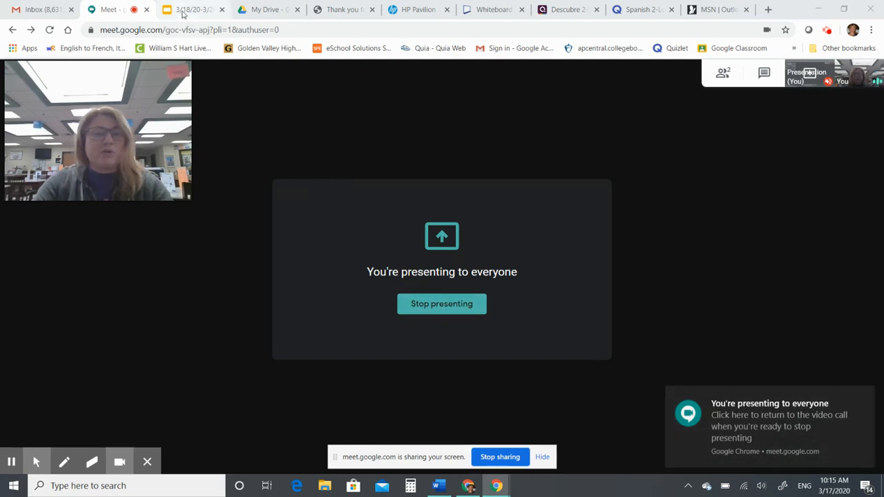
Open the 3/18/20-3/20/20 Spanish 2 Distance Learning slides and start the slideshow in full screen
left_click(184, 11)
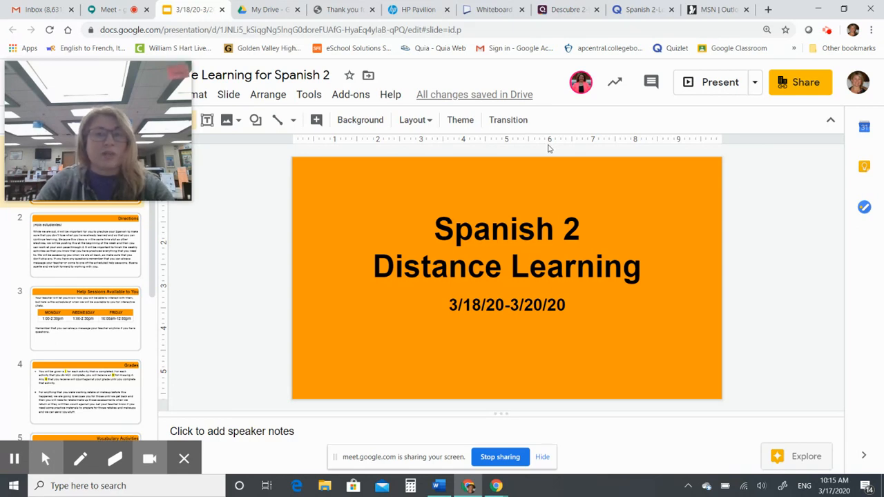
left_click(731, 83)
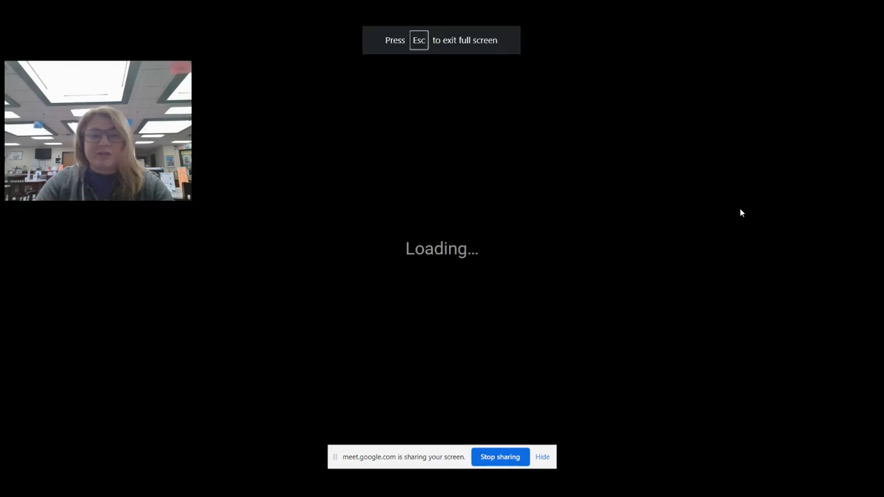